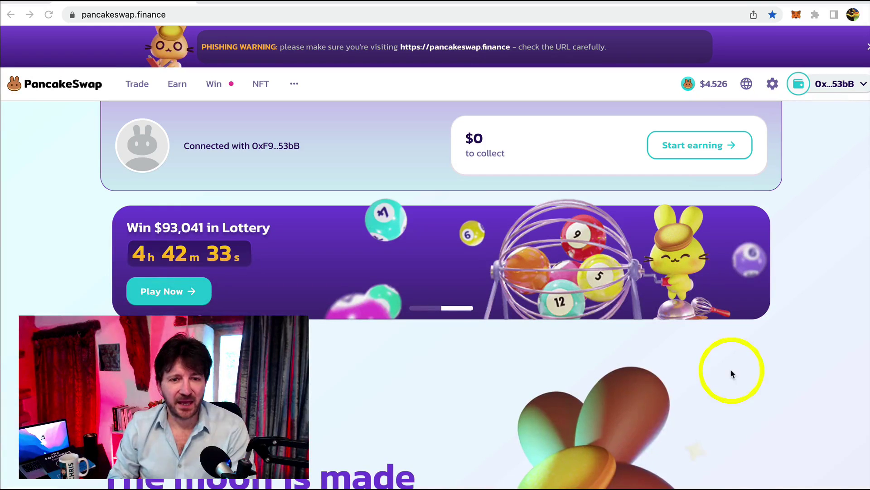
Open the Trade dropdown in PancakeSwap's top navigation bar
{"action": "left_click", "coordinate": [141, 84]}
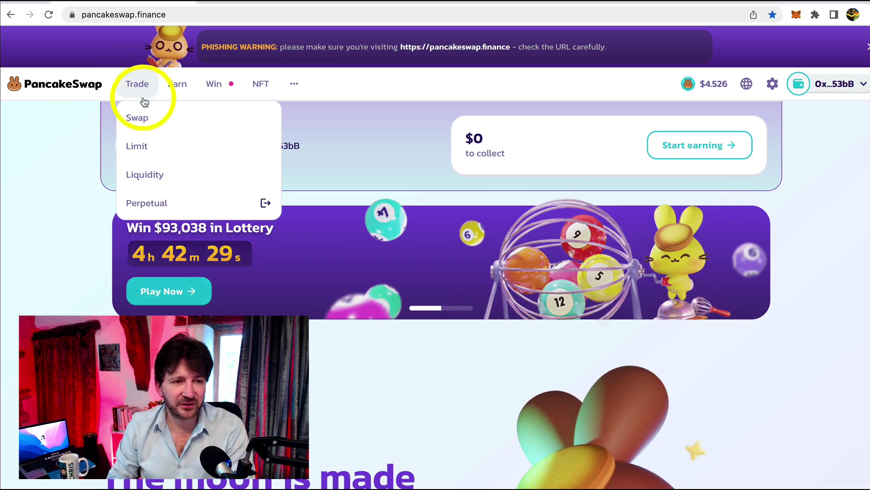
Choose Swap from the Trade menu to reach the BNB-to-CAKE swap form
{"action": "left_click", "coordinate": [148, 120]}
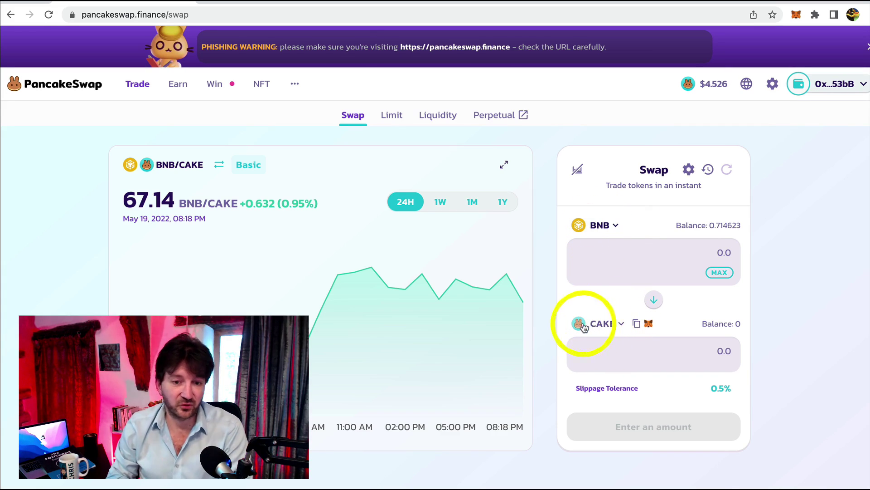
Open the swap-from token list, browse it, and search for 'eshare'
{"action": "left_click", "coordinate": [616, 226]}
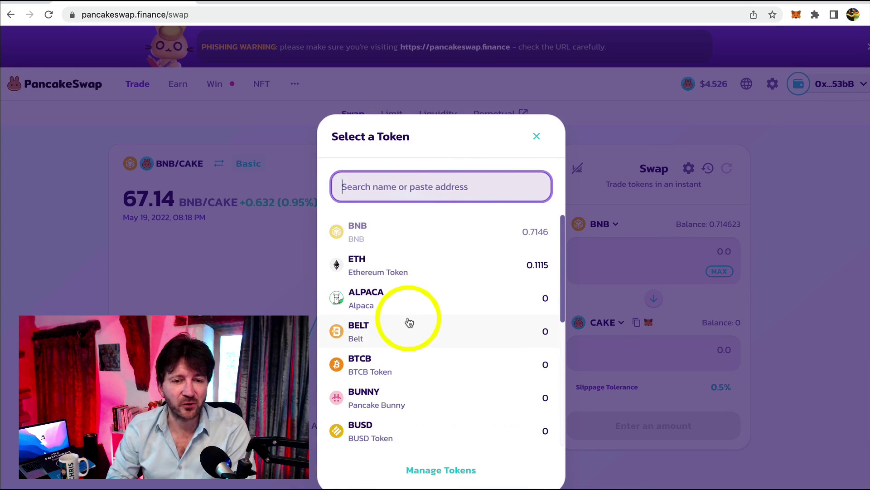
{"action": "scroll", "coordinate": [410, 322], "scroll_direction": "down", "scroll_amount": 6}
{"action": "scroll", "coordinate": [415, 322], "scroll_direction": "up", "scroll_amount": 6}
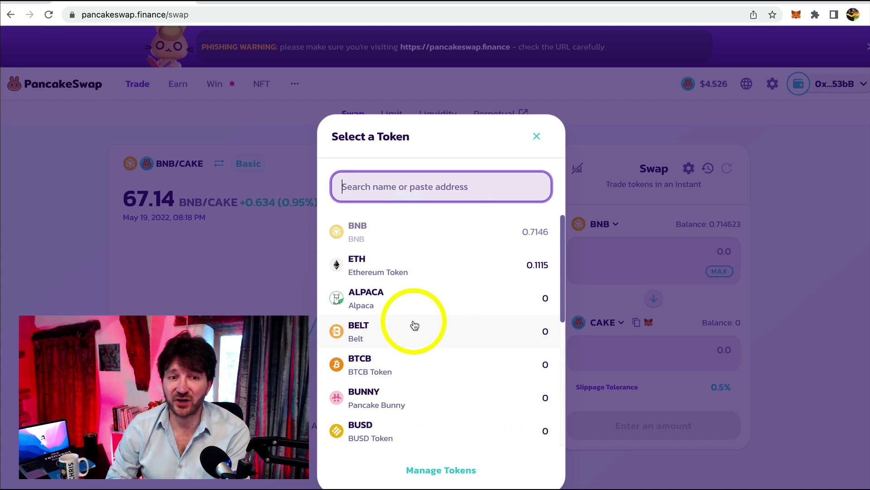
{"action": "scroll", "coordinate": [415, 325], "scroll_direction": "down", "scroll_amount": 5}
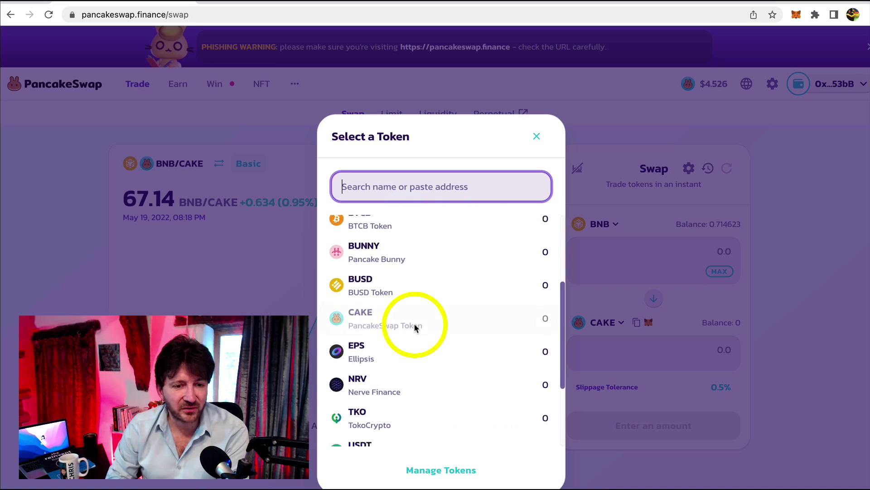
{"action": "scroll", "coordinate": [416, 327], "scroll_direction": "down", "scroll_amount": 1}
{"action": "scroll", "coordinate": [420, 326], "scroll_direction": "up", "scroll_amount": 6}
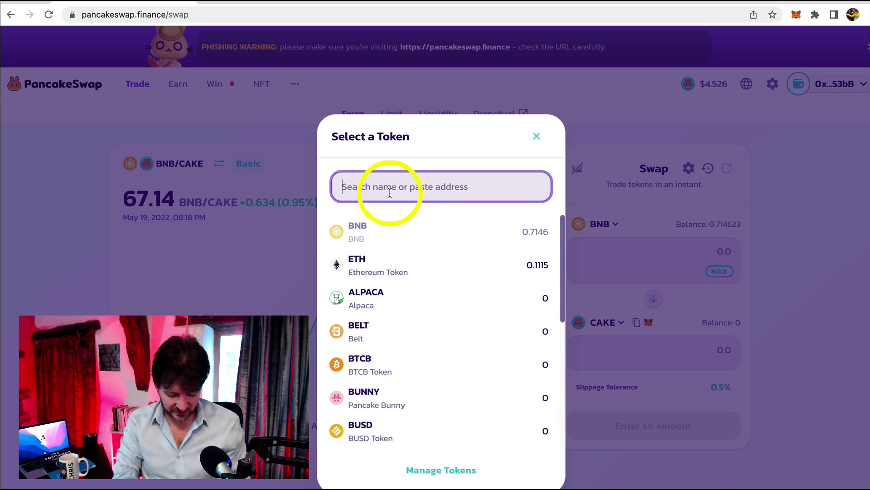
{"action": "type", "text": "eshare"}
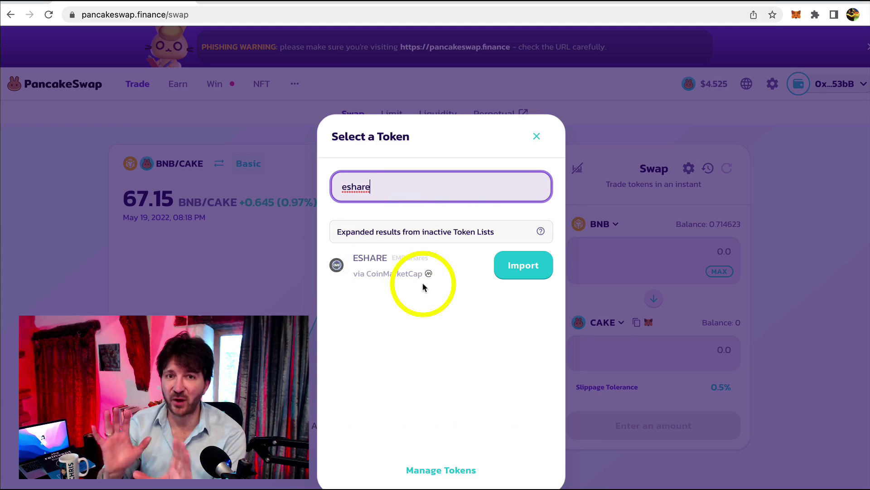
Import ESHARE (EMP Shares), accepting the risk warning, so it becomes the swap-from token
{"action": "left_click", "coordinate": [528, 268]}
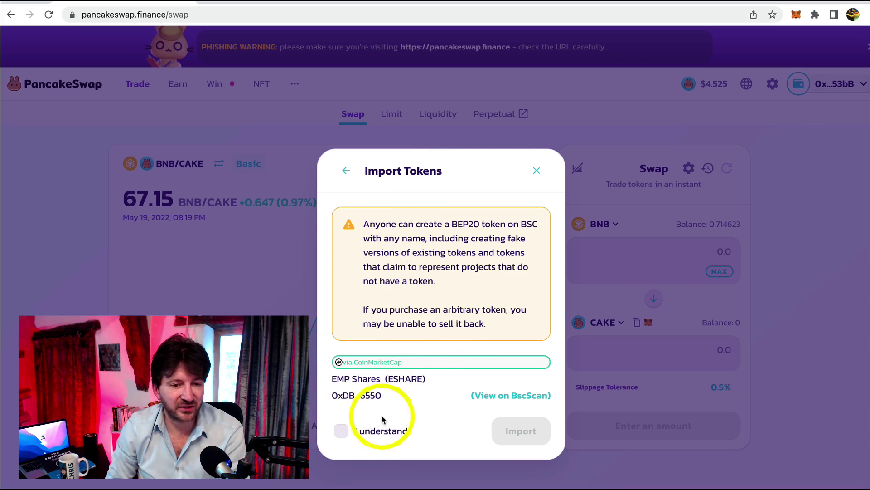
{"action": "left_click", "coordinate": [341, 431]}
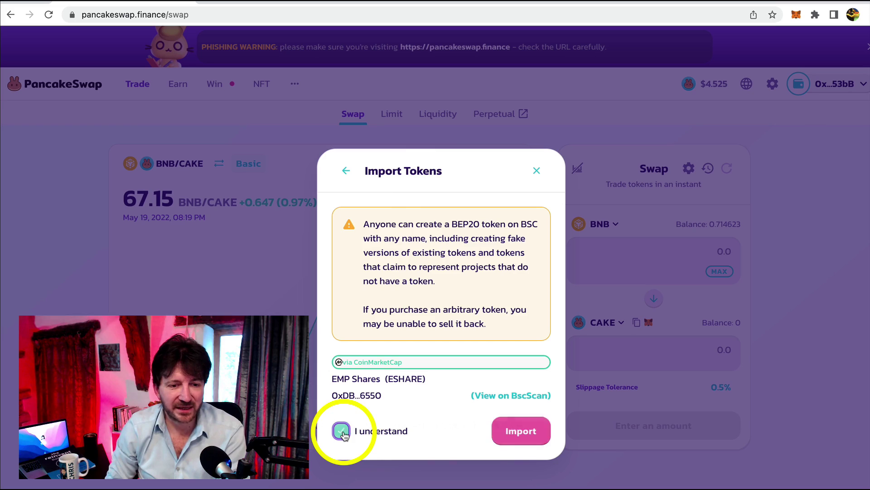
{"action": "left_click", "coordinate": [526, 434]}
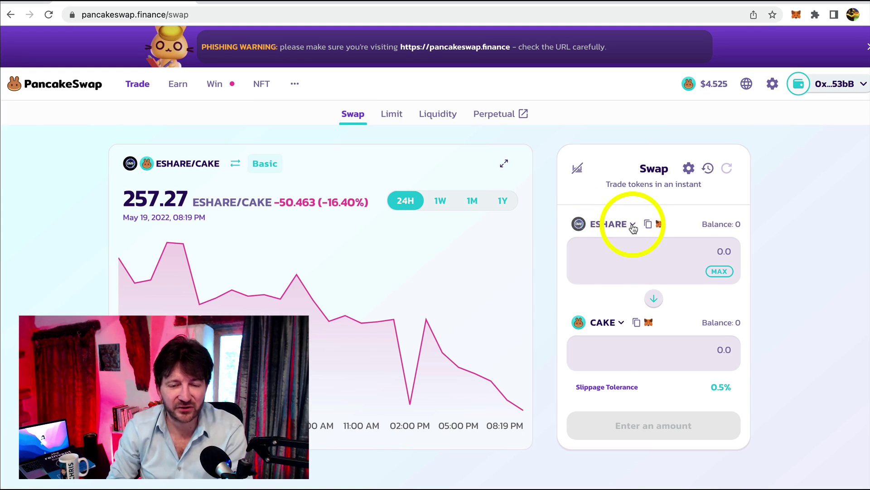
{"action": "scroll", "coordinate": [419, 299], "scroll_direction": "down", "scroll_amount": 2}
{"action": "scroll", "coordinate": [421, 300], "scroll_direction": "down", "scroll_amount": 4}
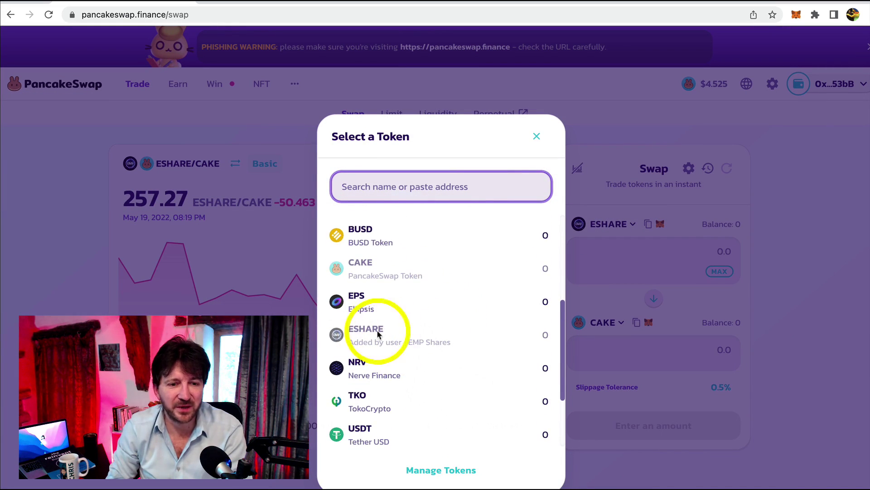
{"action": "left_click", "coordinate": [591, 292]}
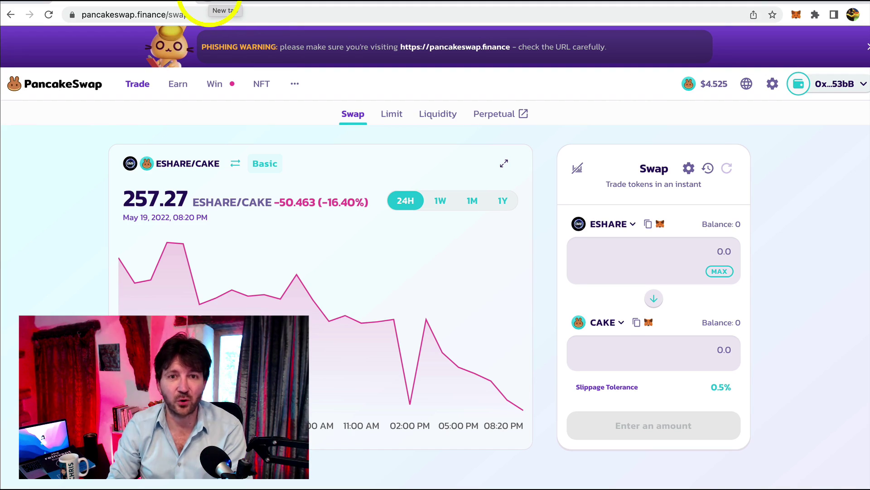
In a new tab, search CoinGecko for 'emp' and copy Emp Money's BNB Chain contract address
{"action": "left_click", "coordinate": [208, 6]}
{"action": "left_click", "coordinate": [258, 33]}
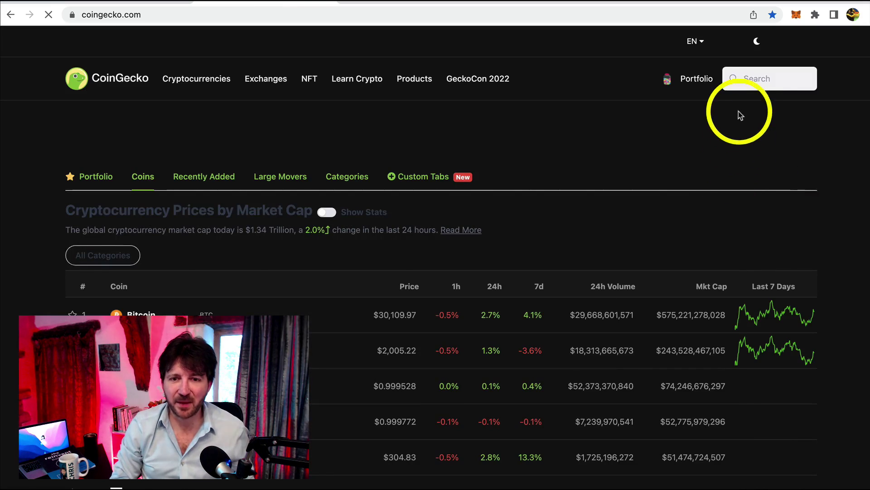
{"action": "left_click", "coordinate": [752, 81]}
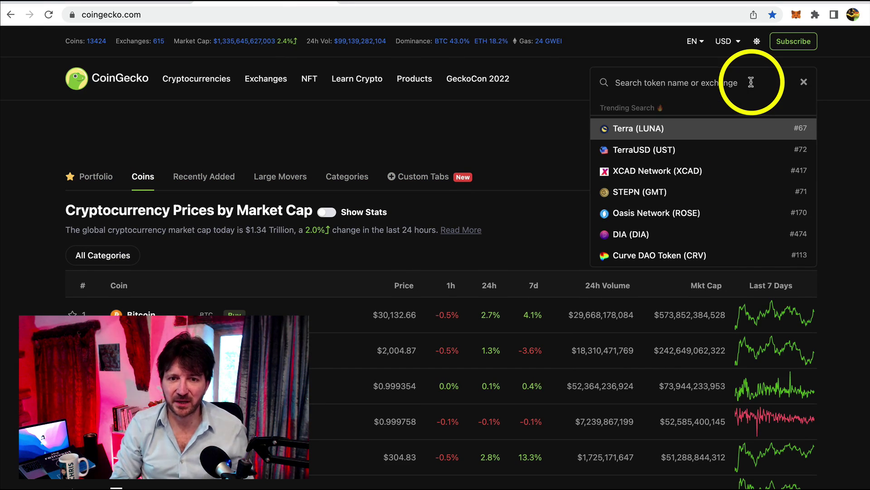
{"action": "type", "text": "emp"}
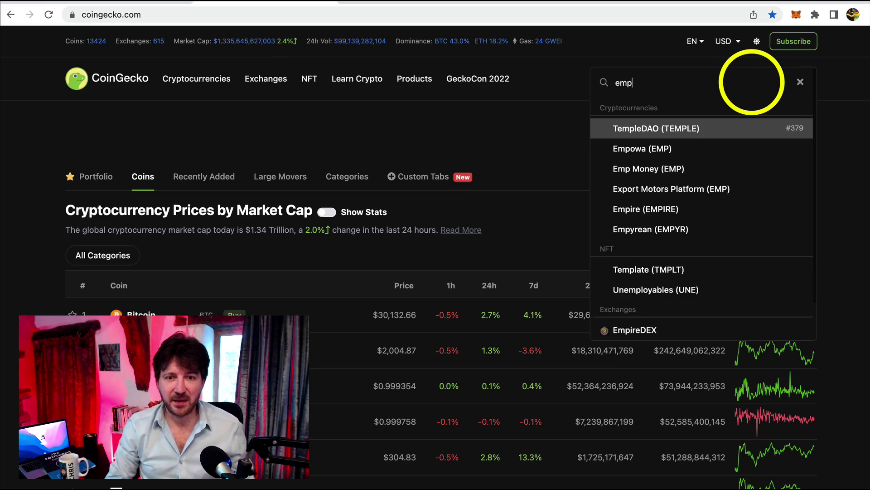
{"action": "left_click", "coordinate": [663, 174]}
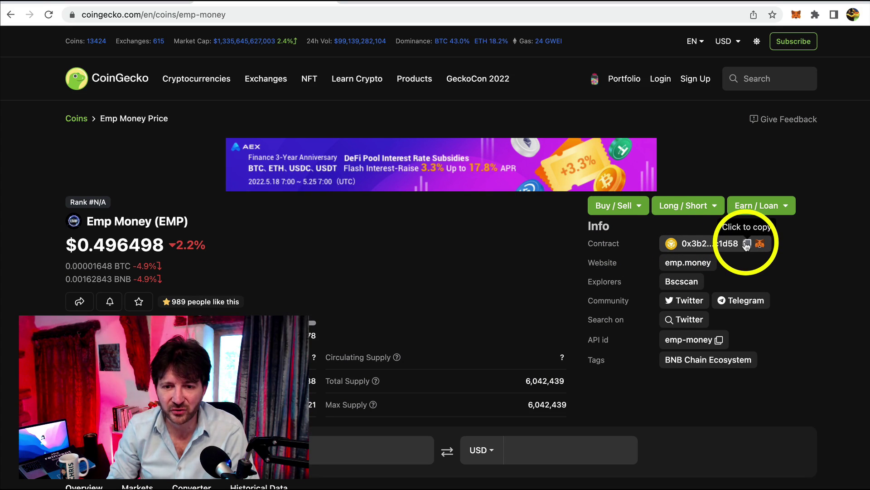
{"action": "left_click", "coordinate": [746, 244]}
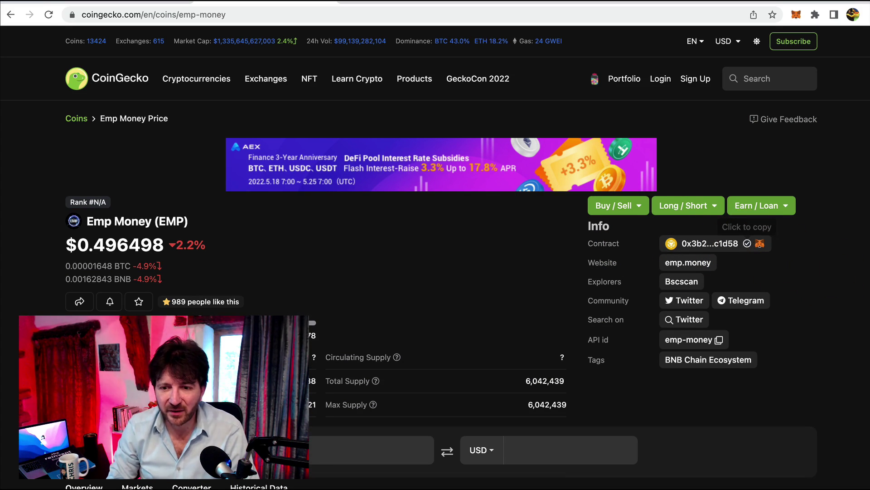
Paste the EMP contract address on a new line below the existing EMP address in TextEdit
{"action": "left_click_drag", "start_coordinate": [869, 308], "coordinate": [535, 152]}
{"action": "left_click", "coordinate": [782, 327]}
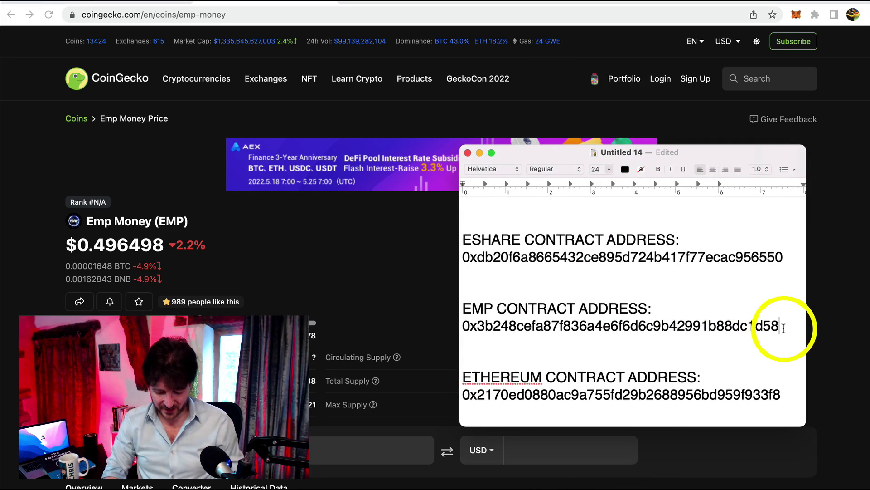
{"action": "key", "text": "Return"}
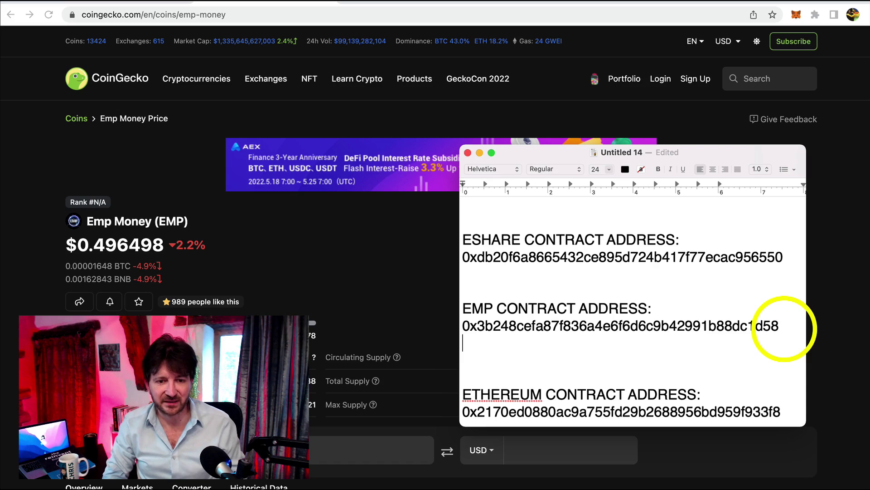
{"action": "key", "text": "super+v"}
{"action": "left_click_drag", "start_coordinate": [782, 344], "coordinate": [441, 334]}
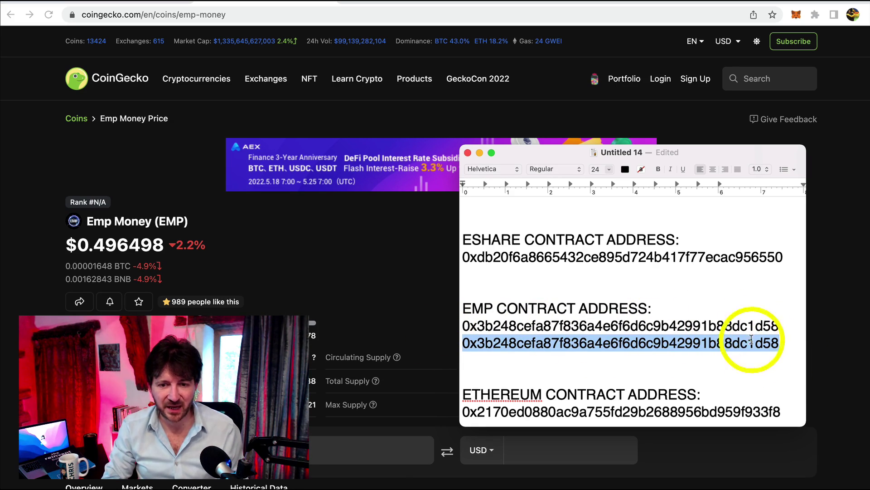
{"action": "left_click_drag", "start_coordinate": [726, 152], "coordinate": [718, 300]}
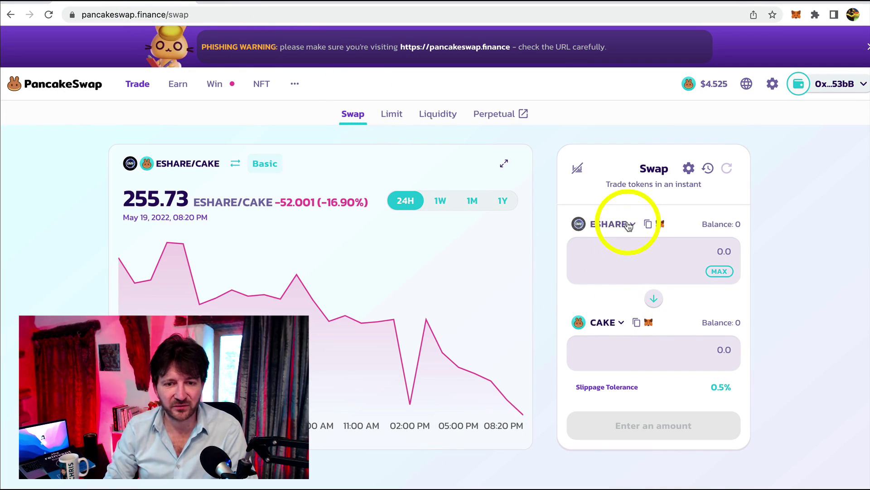
Paste the EMP address into the receive-token search and import EMP, accepting the risk warning
{"action": "left_click", "coordinate": [621, 323]}
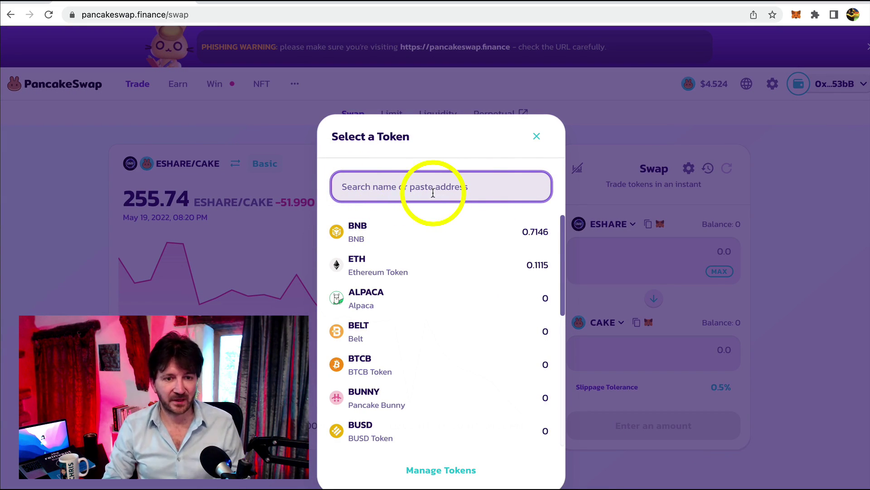
{"action": "key", "text": "super+v"}
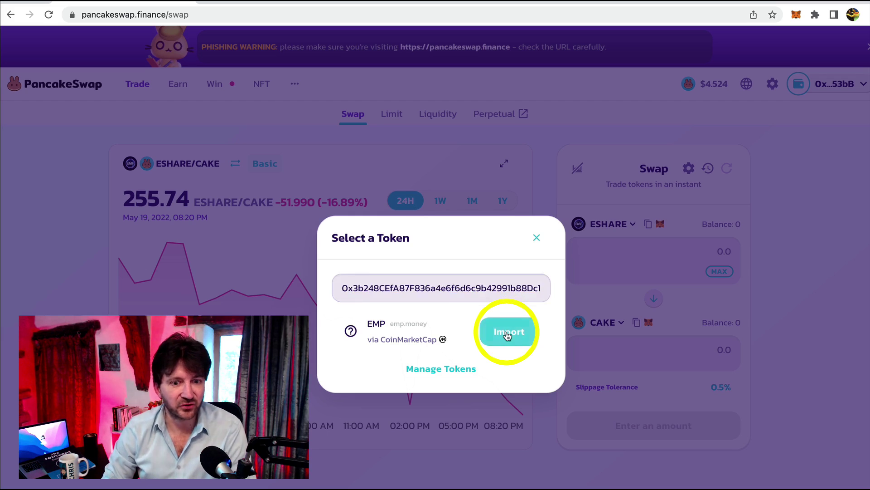
{"action": "left_click", "coordinate": [508, 335]}
{"action": "left_click", "coordinate": [341, 432]}
{"action": "left_click", "coordinate": [509, 432]}
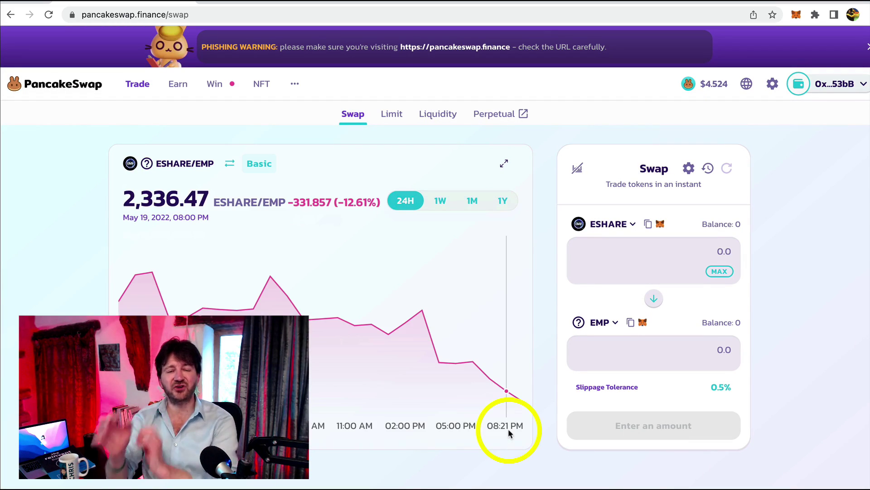
Open the ESHARE-side token picker and scroll through it looking for EMP and ESHARE
{"action": "left_click", "coordinate": [634, 225]}
{"action": "scroll", "coordinate": [432, 279], "scroll_direction": "down", "scroll_amount": 3}
{"action": "scroll", "coordinate": [442, 292], "scroll_direction": "down", "scroll_amount": 3}
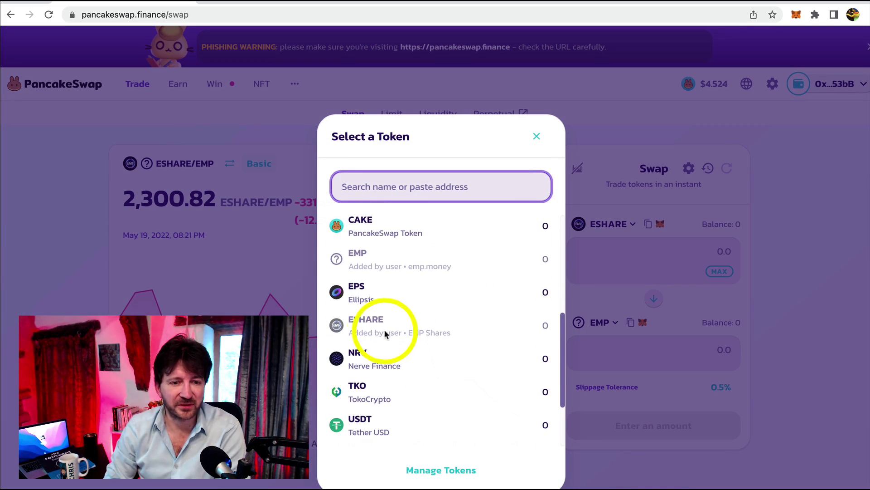
{"action": "scroll", "coordinate": [384, 325], "scroll_direction": "down", "scroll_amount": 1}
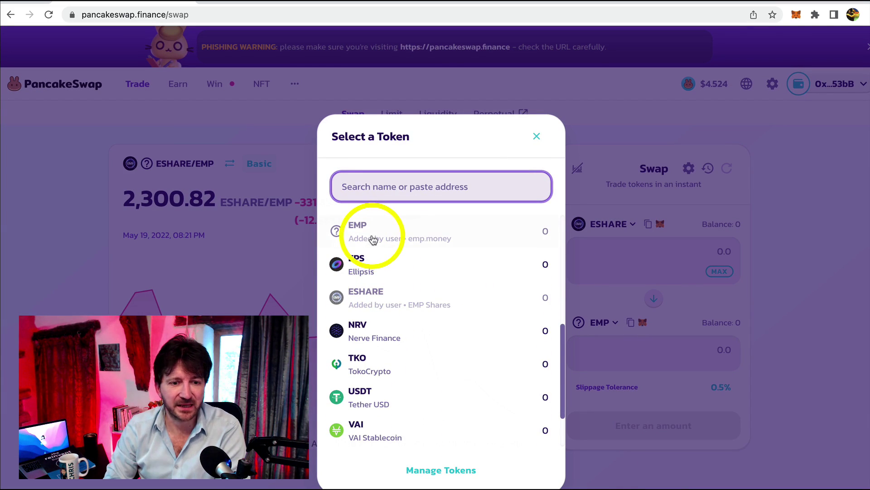
{"action": "scroll", "coordinate": [372, 240], "scroll_direction": "up", "scroll_amount": 6}
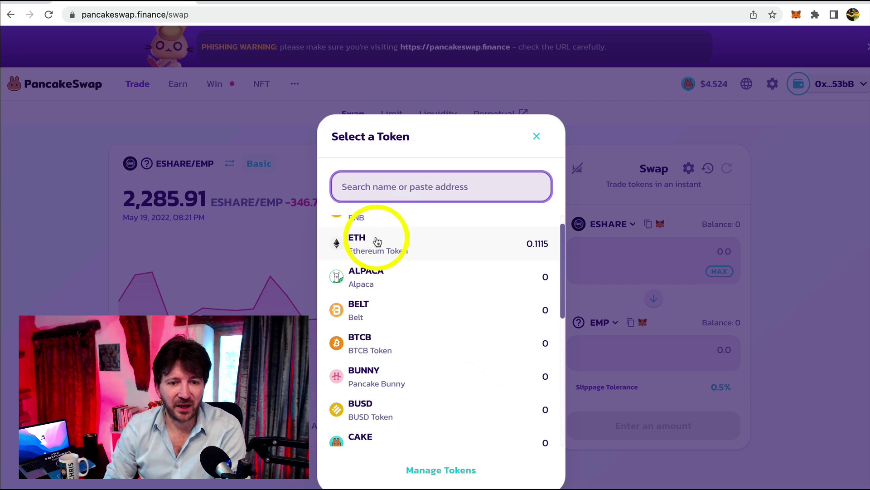
{"action": "scroll", "coordinate": [388, 248], "scroll_direction": "up", "scroll_amount": 1}
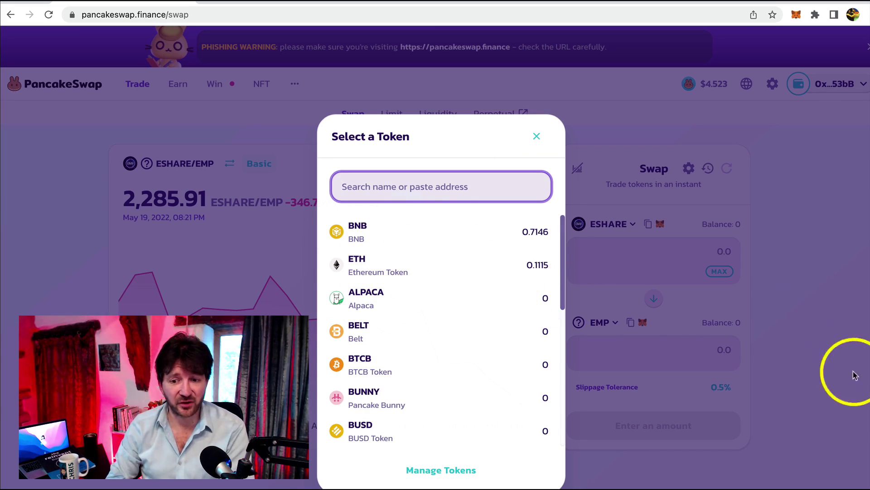
Select the ETHEREUM contract address in the TextEdit notes, then return to the token search
{"action": "left_click_drag", "start_coordinate": [868, 317], "coordinate": [563, 147]}
{"action": "left_click_drag", "start_coordinate": [836, 404], "coordinate": [499, 402]}
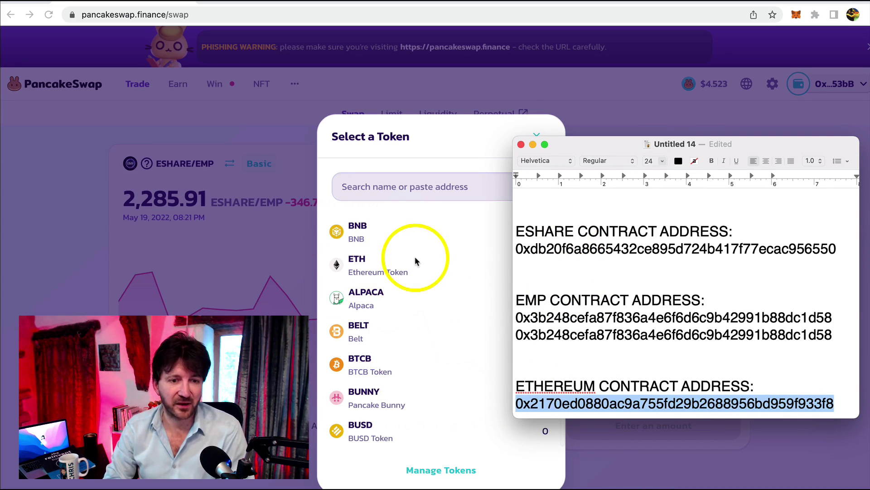
{"action": "left_click", "coordinate": [369, 241]}
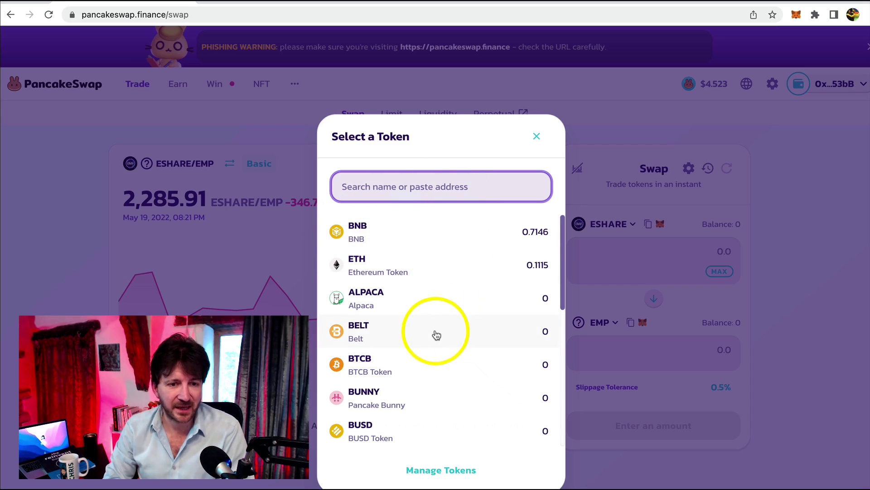
{"action": "scroll", "coordinate": [435, 331], "scroll_direction": "down", "scroll_amount": 3}
{"action": "scroll", "coordinate": [435, 334], "scroll_direction": "up", "scroll_amount": 3}
{"action": "scroll", "coordinate": [435, 335], "scroll_direction": "up", "scroll_amount": 1}
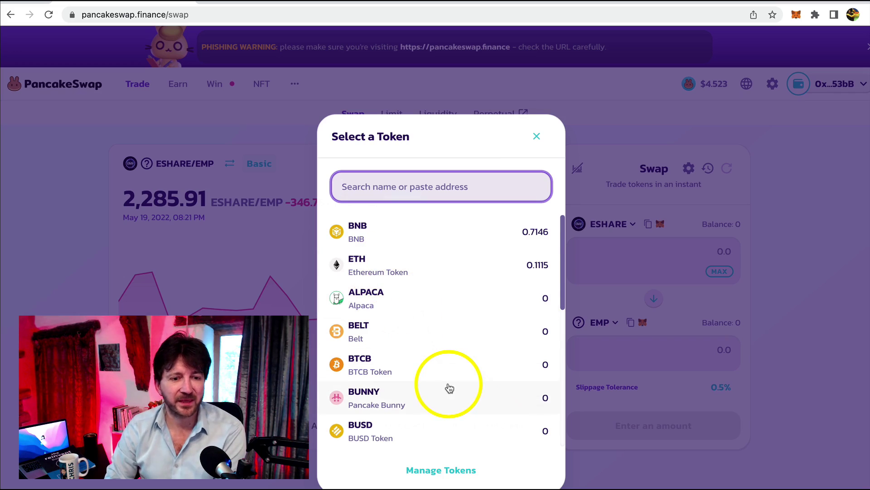
{"action": "scroll", "coordinate": [448, 387], "scroll_direction": "down", "scroll_amount": 5}
{"action": "scroll", "coordinate": [448, 386], "scroll_direction": "down", "scroll_amount": 1}
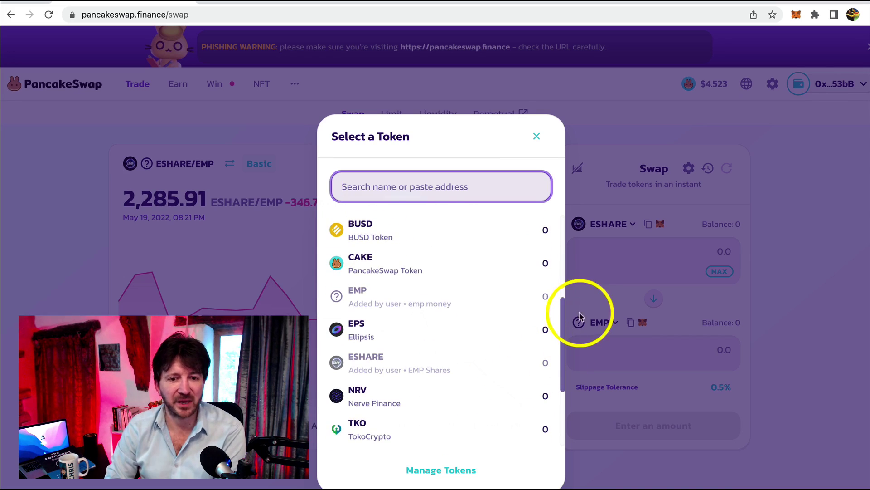